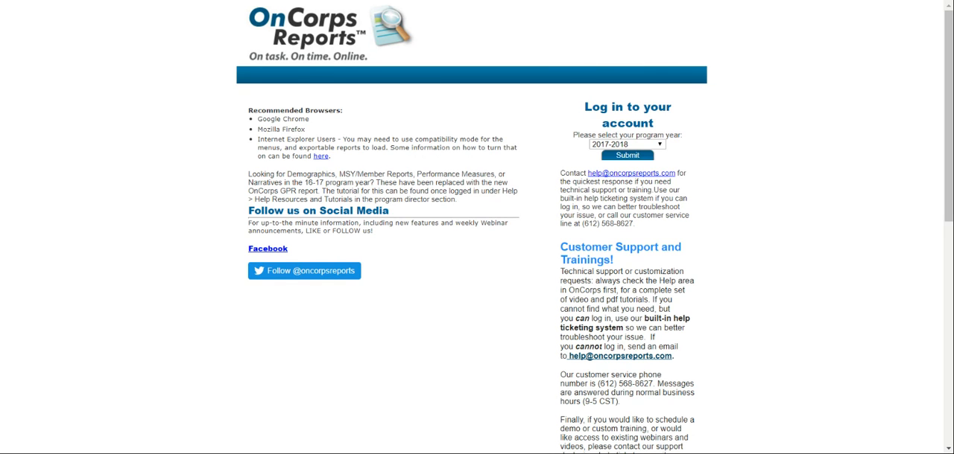
Open the AmeriCorps Member login page for Opportunity Corps in the 2017-2018 program year
left_click(629, 159)
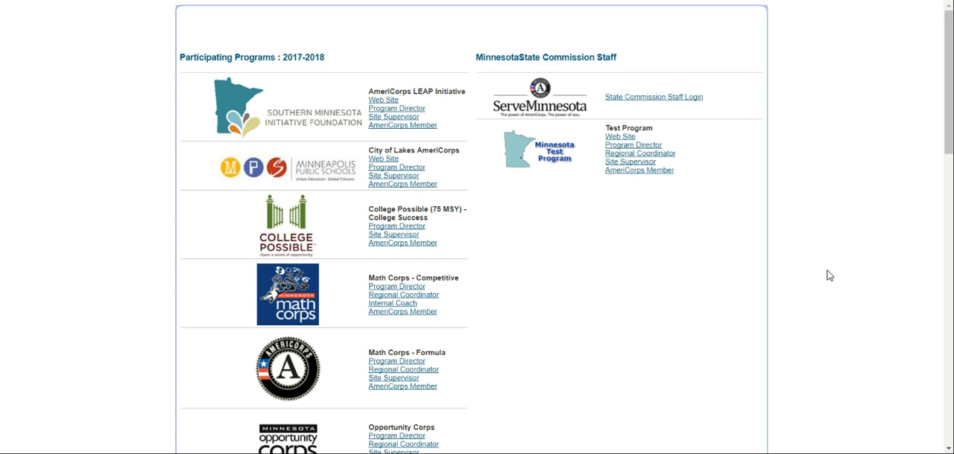
scroll(830, 276, "down", 3)
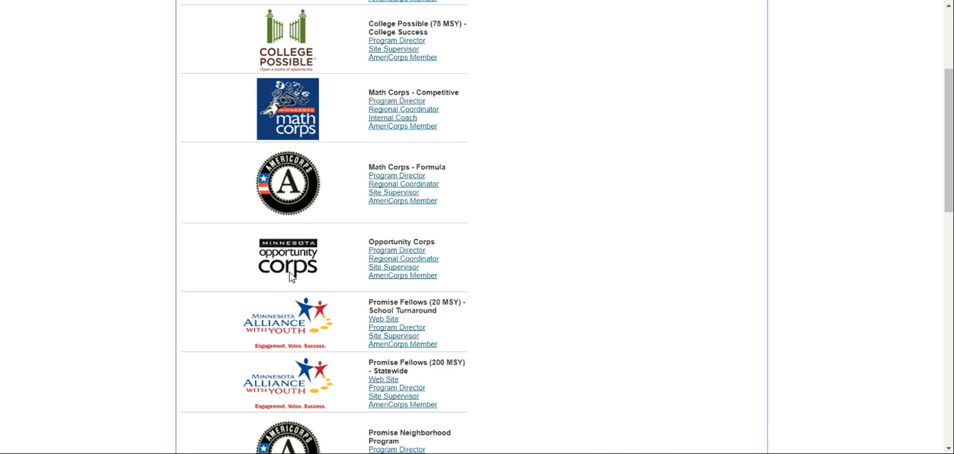
left_click(408, 281)
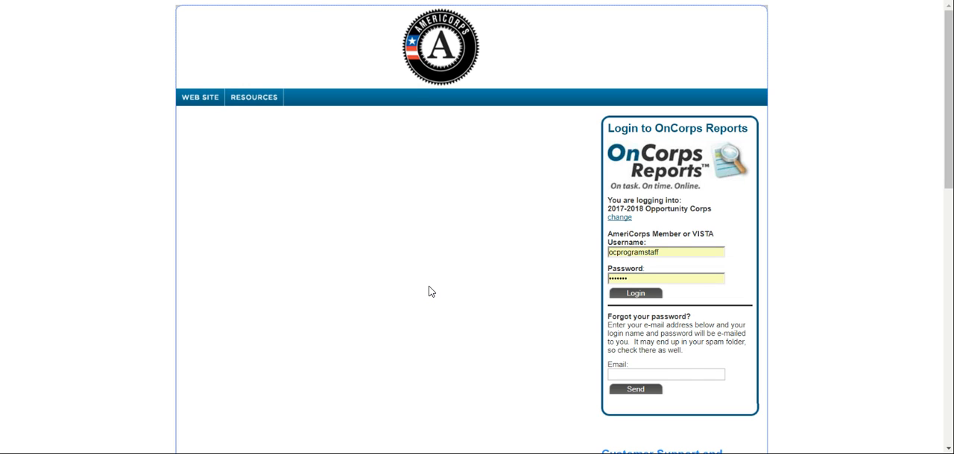
Replace the prefilled login with the test member's username and account password, and log in
left_click_drag(676, 252, 607, 253)
left_click(668, 253)
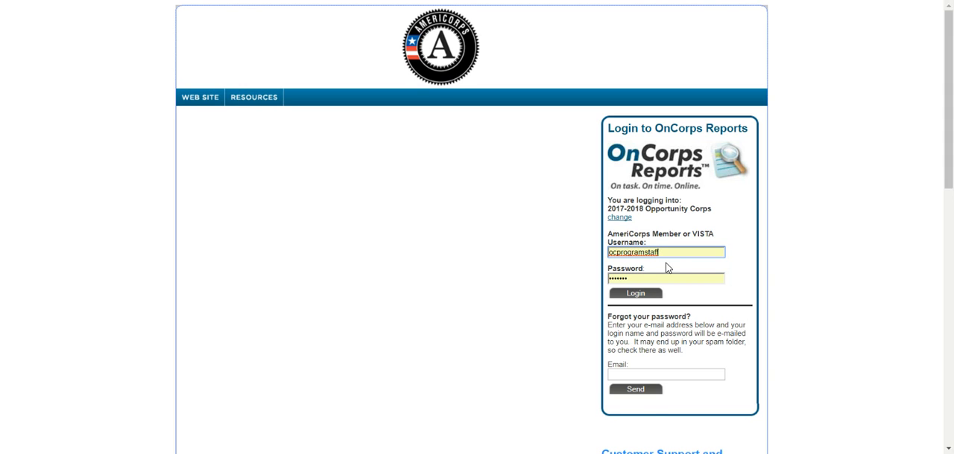
double_click(642, 254)
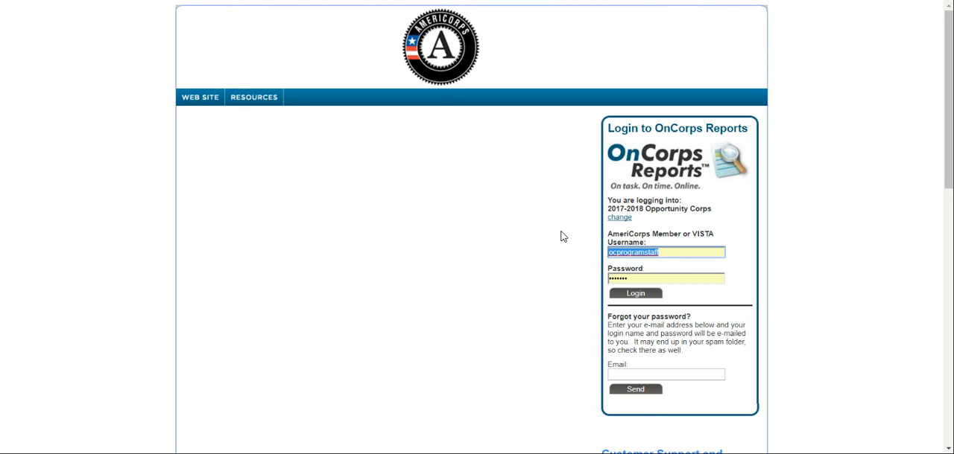
type("membertes")
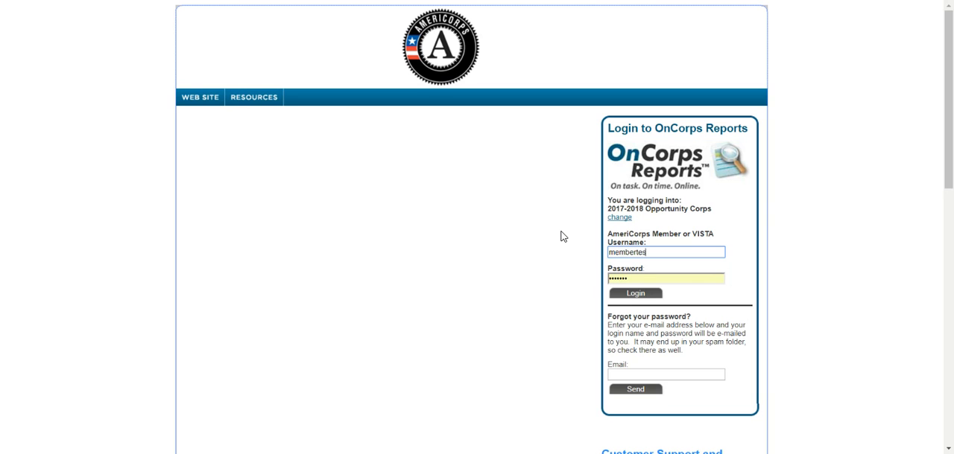
type("tmoc")
key("Tab")
type("••••••••••••")
left_click(635, 296)
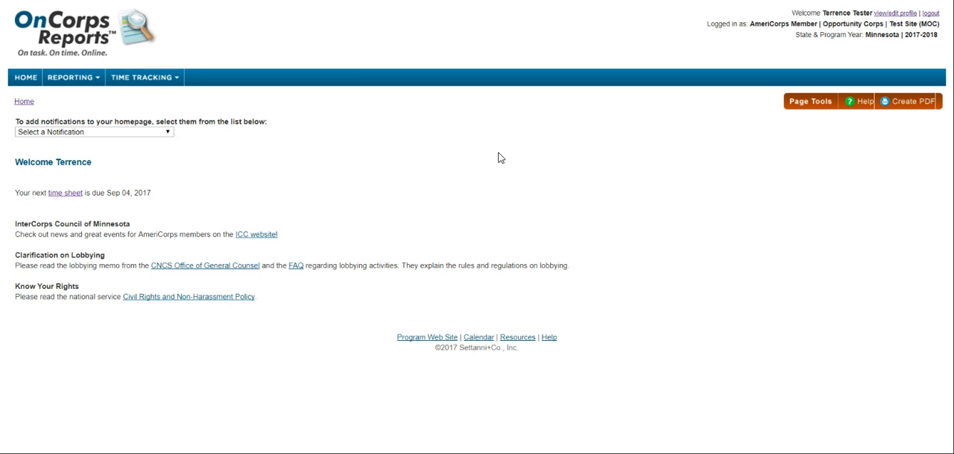
Open the timesheet entry form for the period 09/03/2017 - 09/16/2017
mouse_move(150, 80)
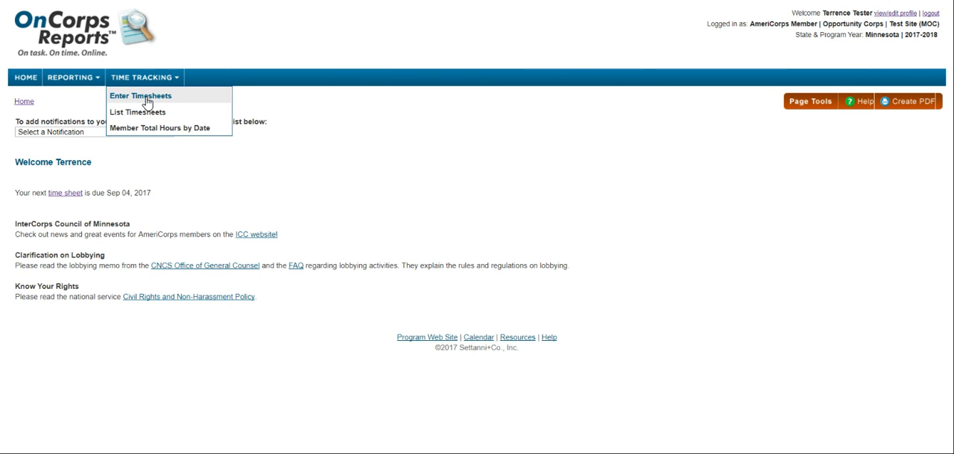
left_click(148, 103)
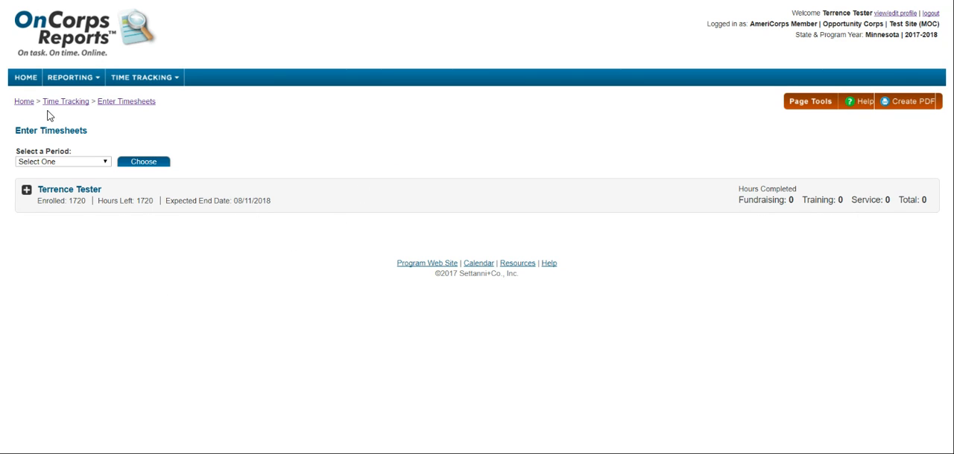
left_click(78, 165)
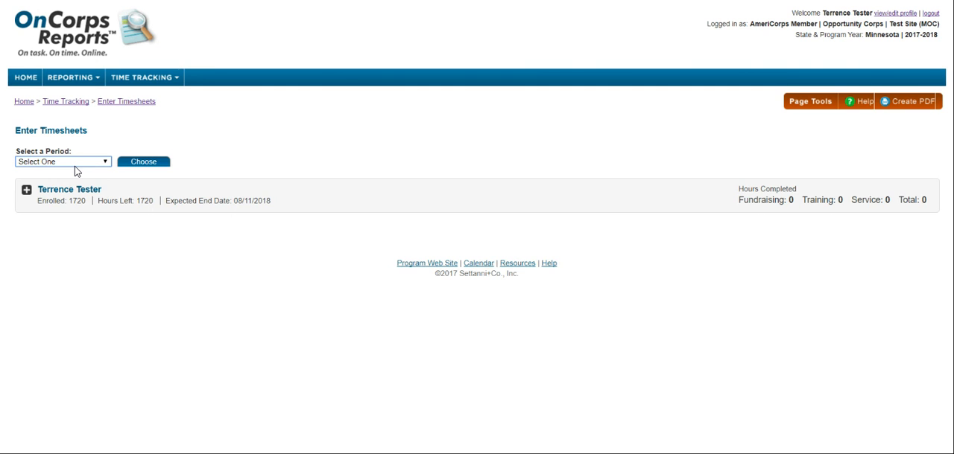
left_click(63, 193)
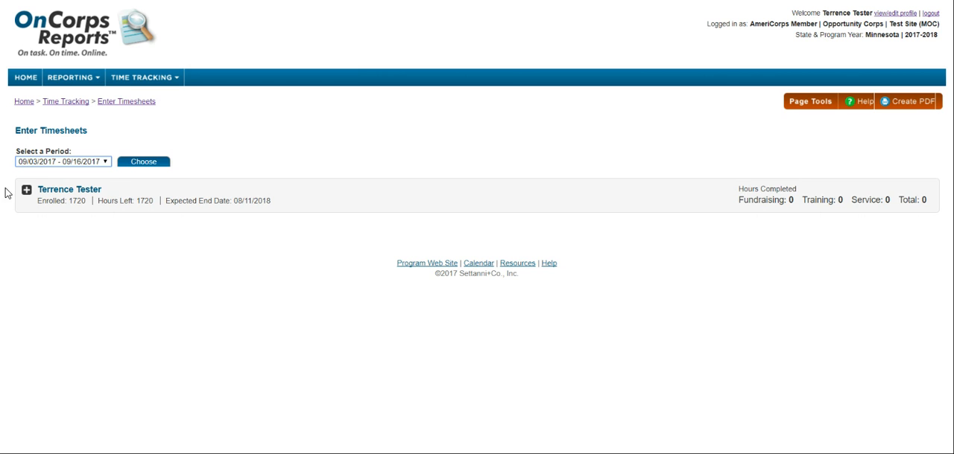
left_click(143, 168)
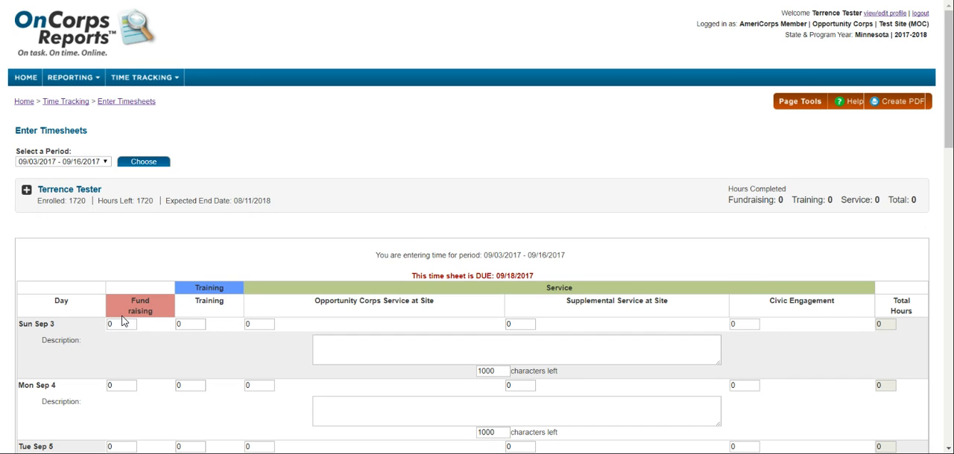
Enter "9/4/17 - Second Harvest Heartland" in the timesheet's overall Comments/Description, followed by the contact's full name and phone number
scroll(124, 322, "down", 7)
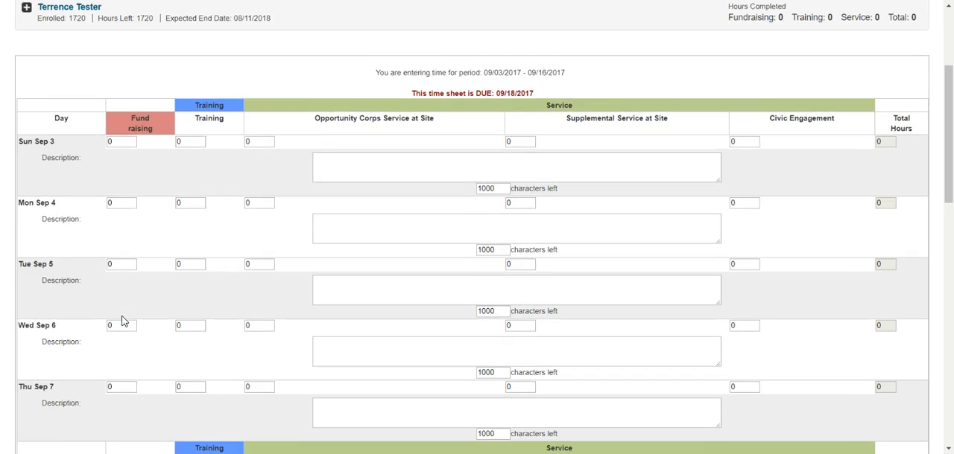
scroll(124, 321, "down", 6)
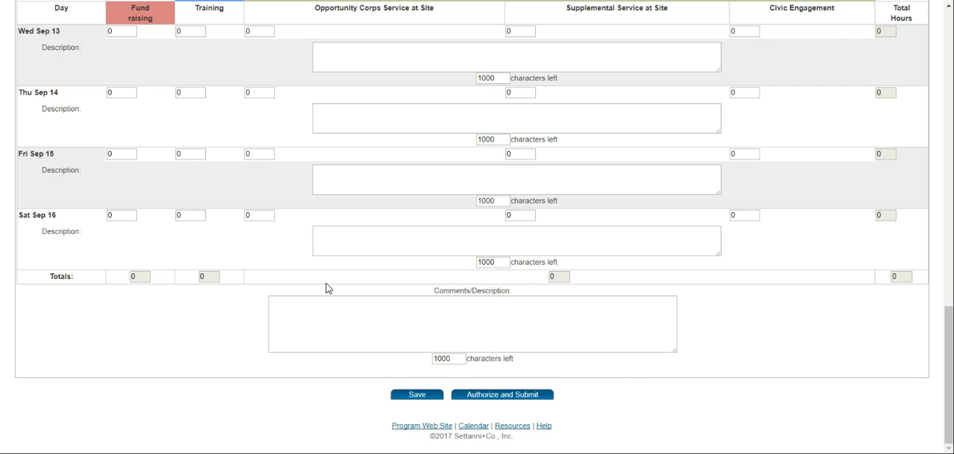
left_click(374, 317)
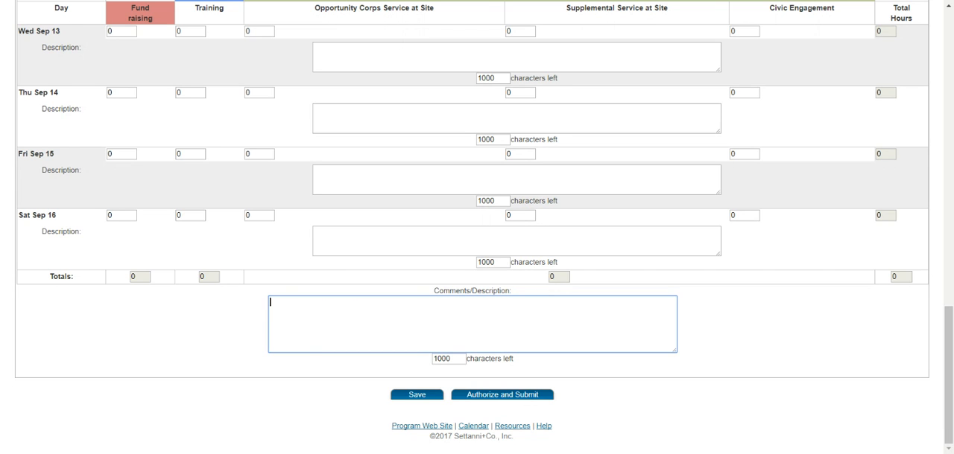
type("9/4/17 - Second Harvest Heartland, Betty")
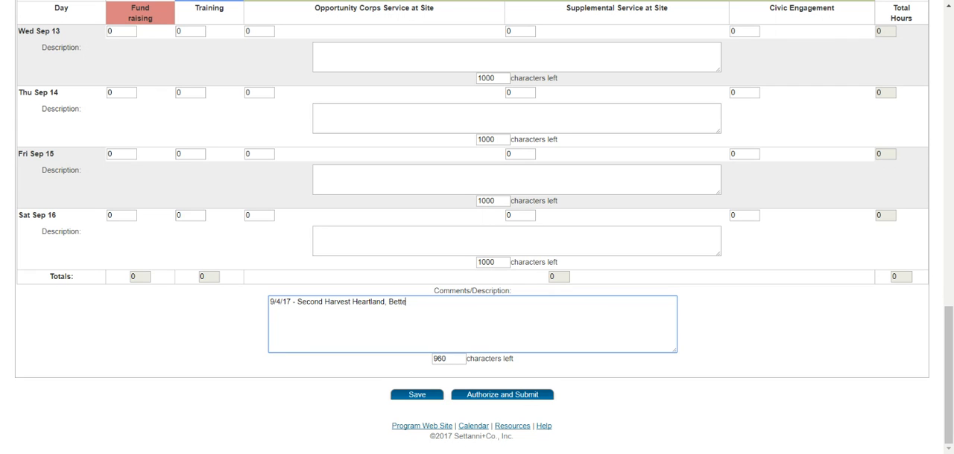
type(" Boop.")
key("BackSpace")
key("BackSpace")
type(", 612-555-4444")
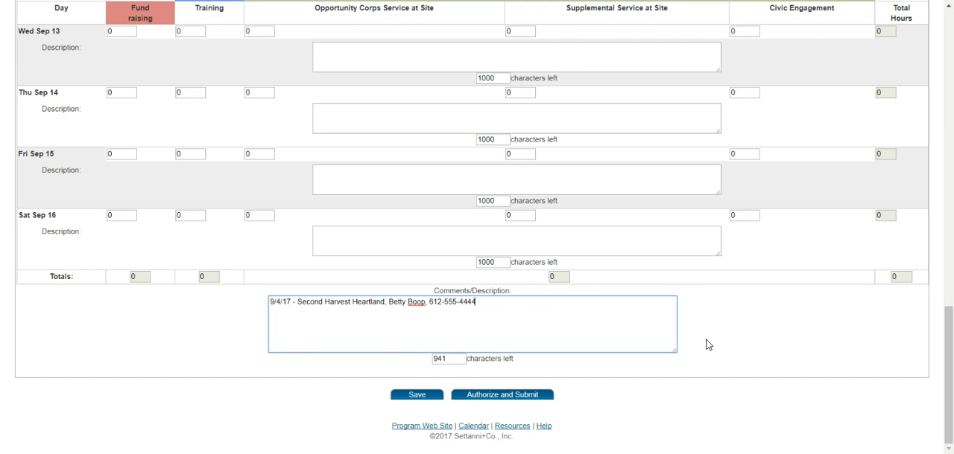
Record 8 Training hours for Tue Sep 5 with the description "T - Opportunity Corps Institute"
scroll(762, 332, "up", 5)
scroll(760, 327, "up", 5)
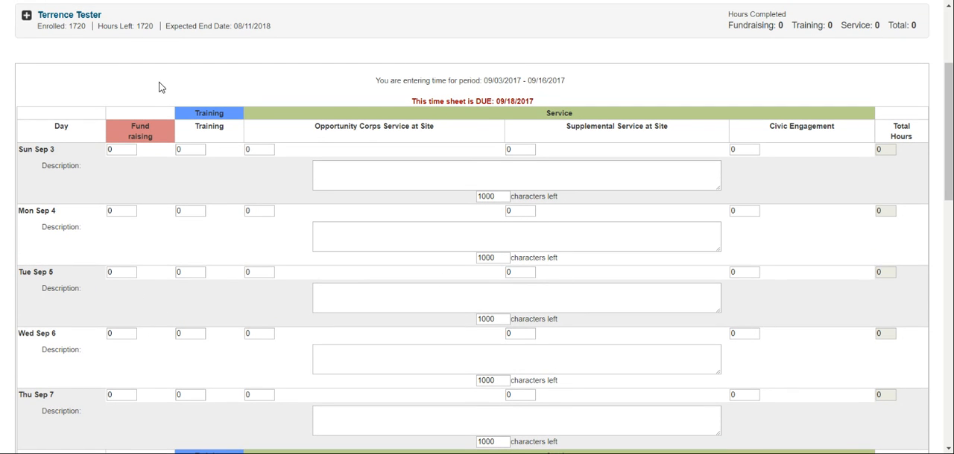
left_click(191, 272)
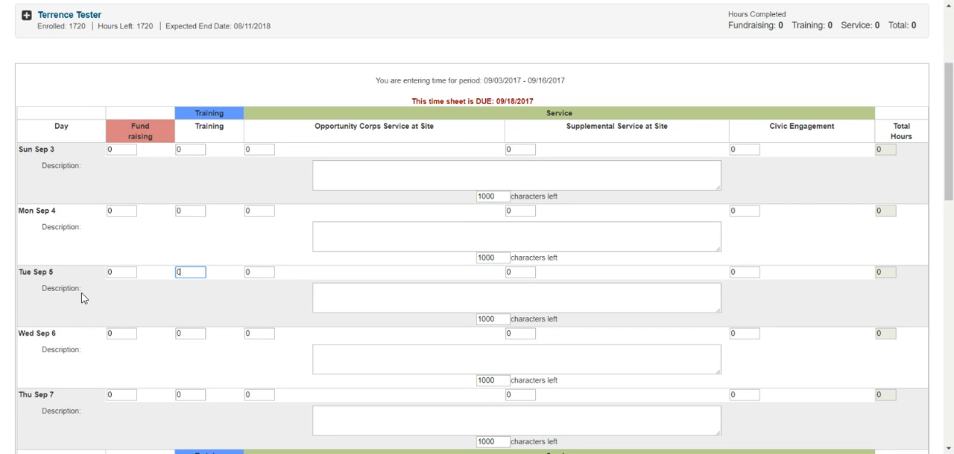
type("8")
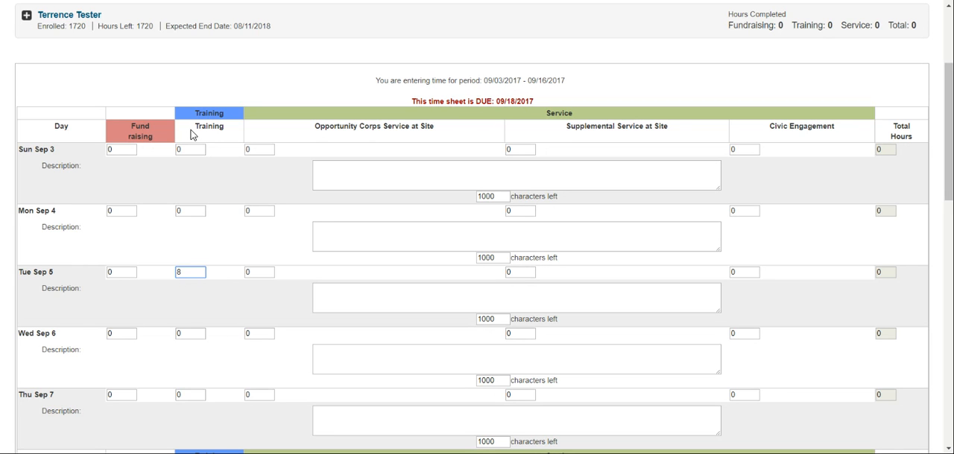
left_click(416, 288)
type("T - ")
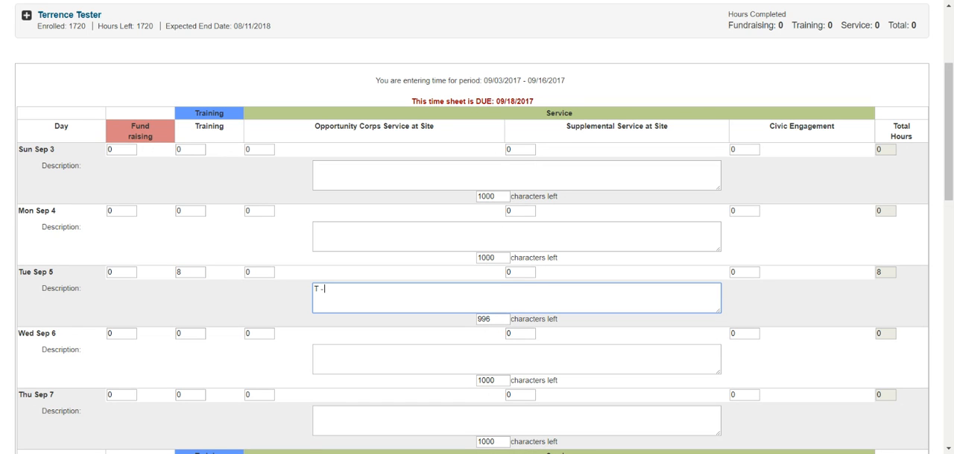
type("Opportunity Corps Institute")
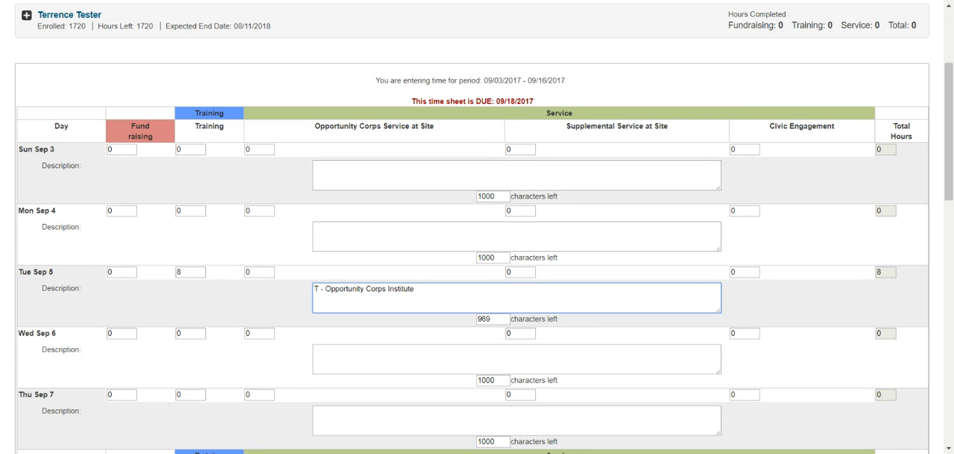
Set the Opportunity Corps Service at Site hours for Mon Sep 11 to 8.25
scroll(437, 339, "down", 3)
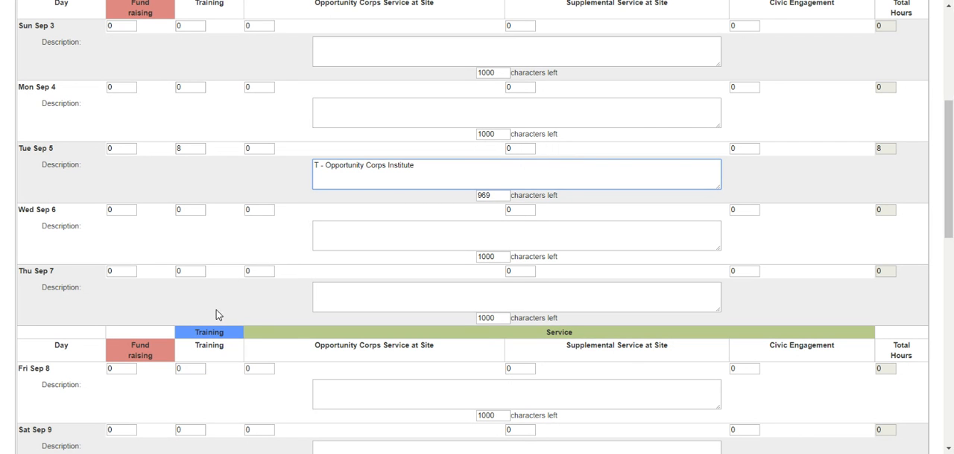
scroll(215, 315, "down", 4)
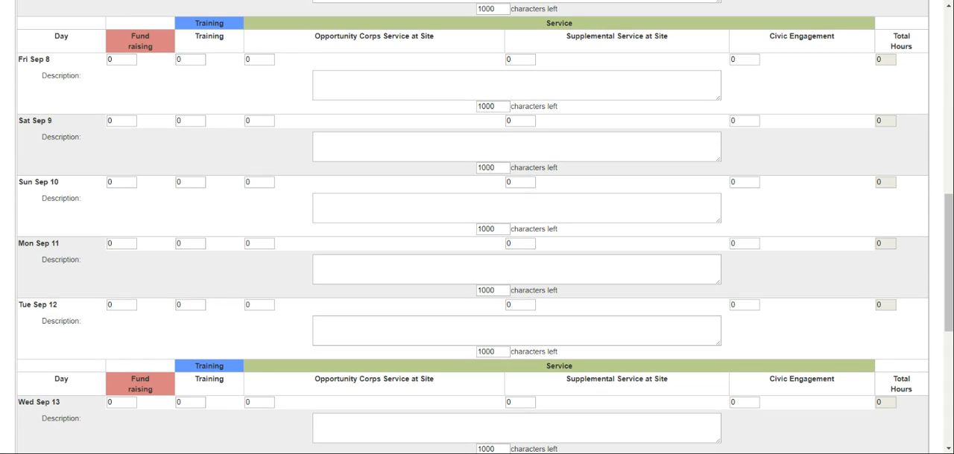
left_click(257, 244)
type("8.5")
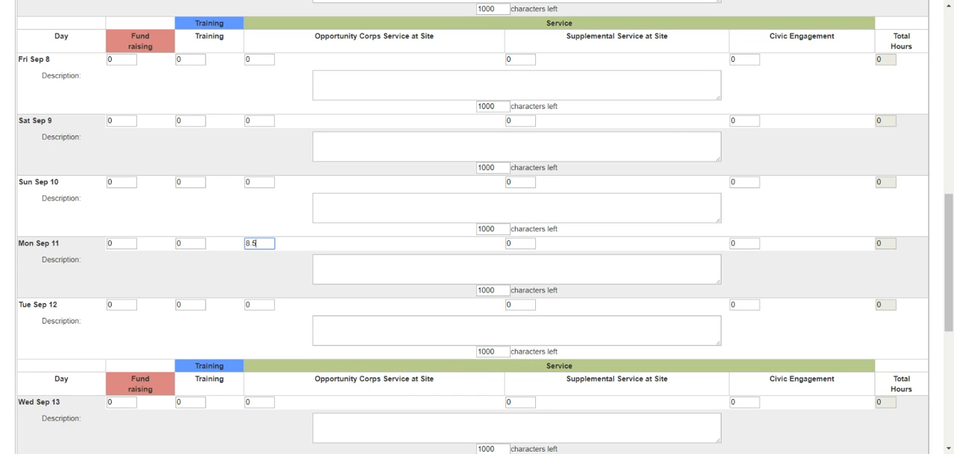
key("BackSpace")
key("BackSpace")
type("25")
Authorize and submit the completed timesheet, and log out of the member account
scroll(621, 244, "down", 3)
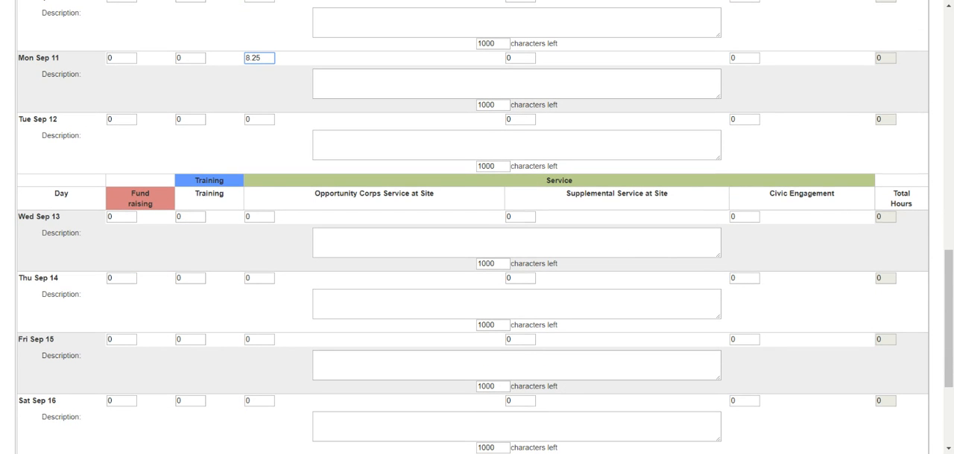
scroll(477, 227, "down", 3)
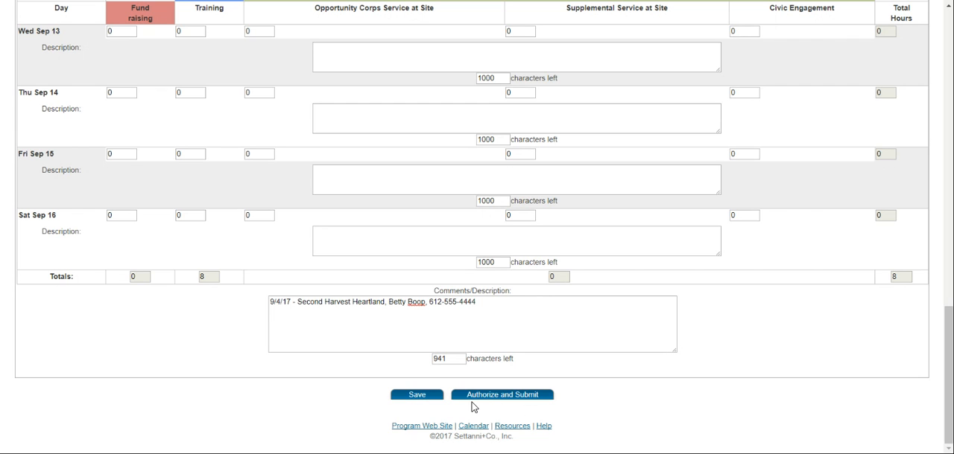
left_click(527, 399)
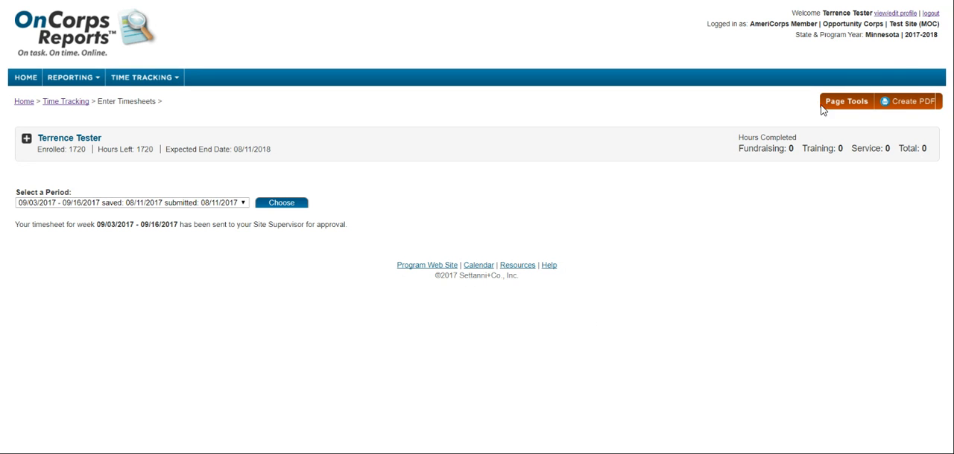
left_click(931, 15)
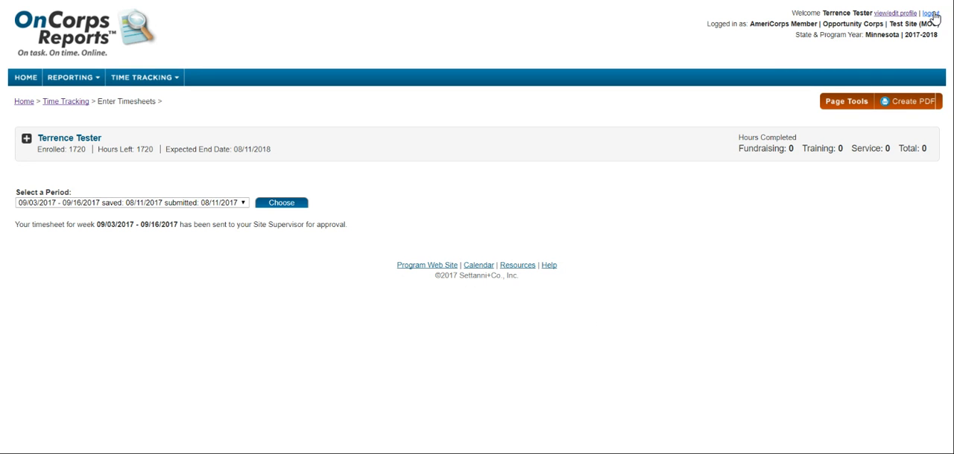